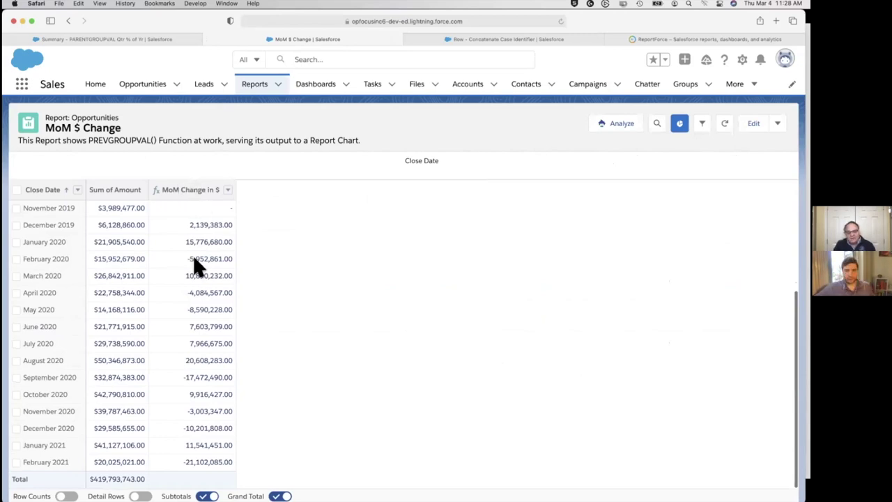
# Examine the MoM $ Change report's chart and the PREVGROUPVAL part of its MoM Change in $ summary formula
pyautogui.scroll(3, 194, 259)
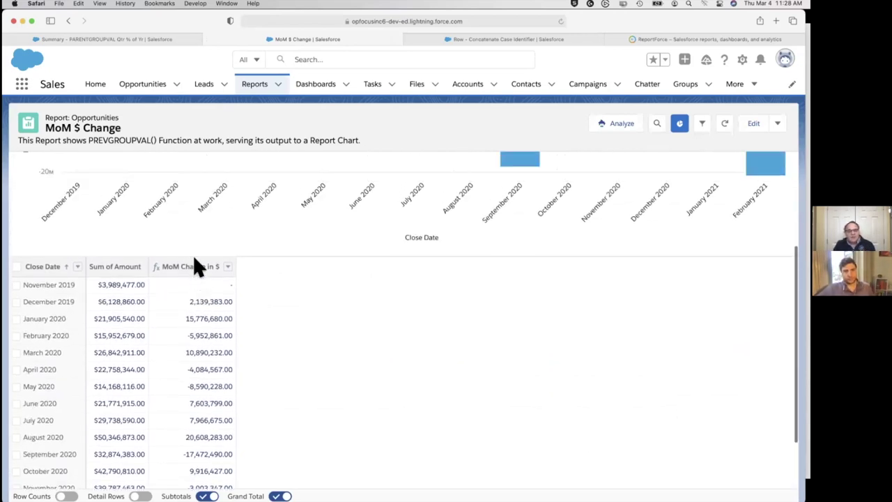
pyautogui.scroll(5, 195, 266)
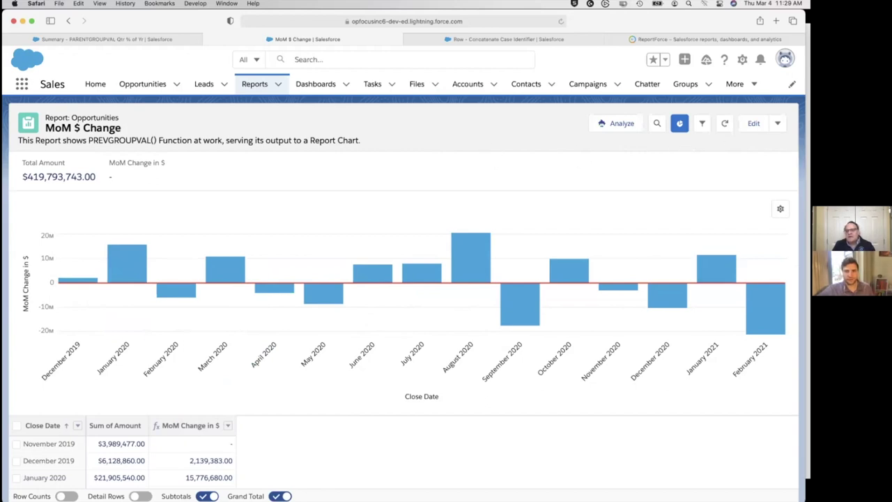
pyautogui.click(753, 123)
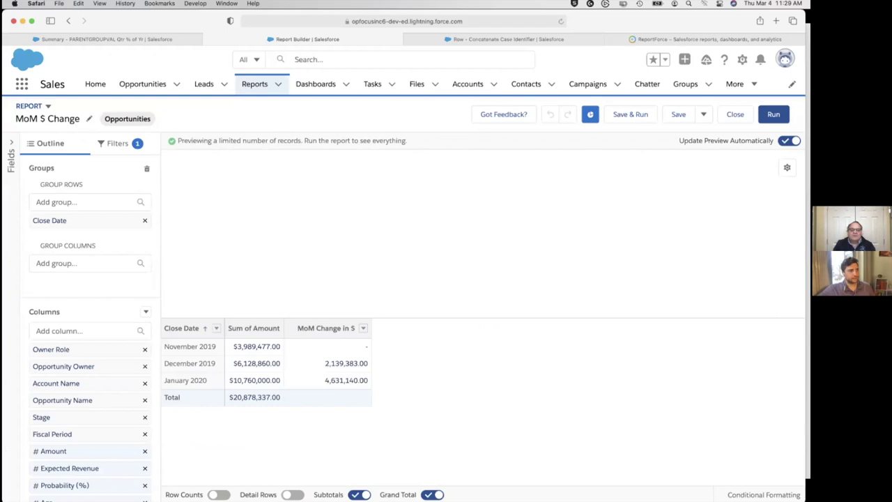
pyautogui.scroll(-3, 89, 376)
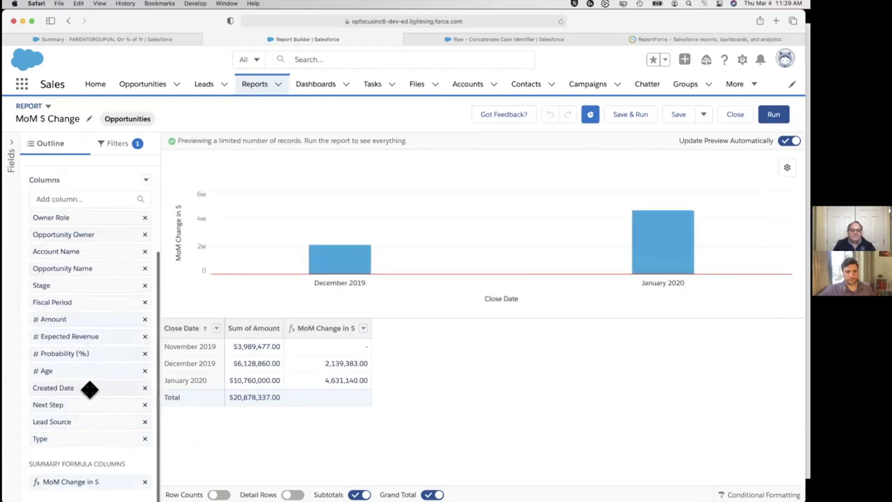
pyautogui.click(83, 483)
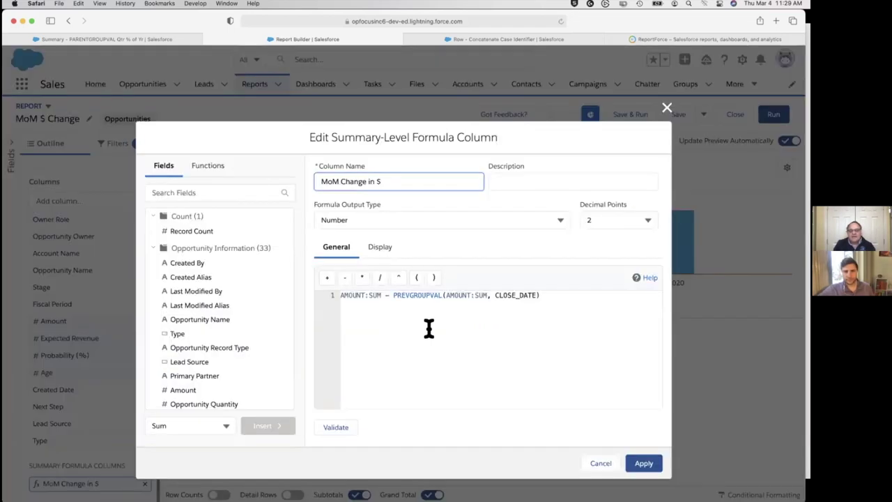
pyautogui.moveTo(557, 296); pyautogui.dragTo(393, 294)
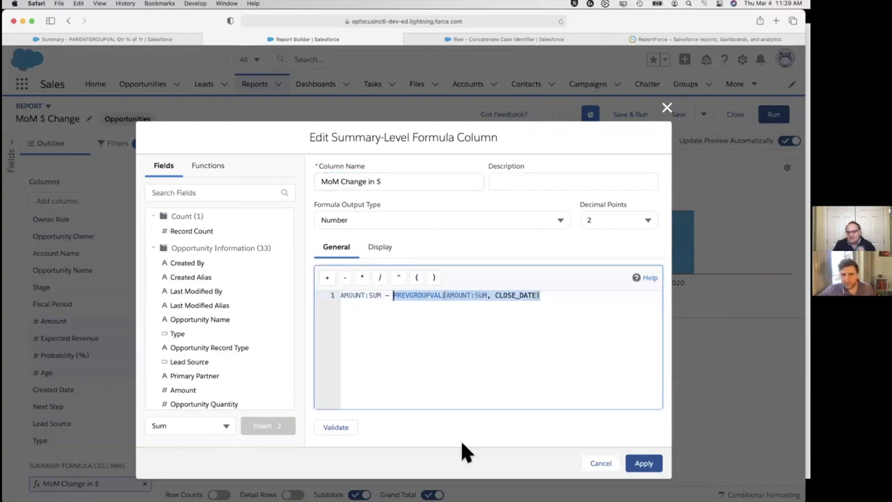
pyautogui.press('super+equal')
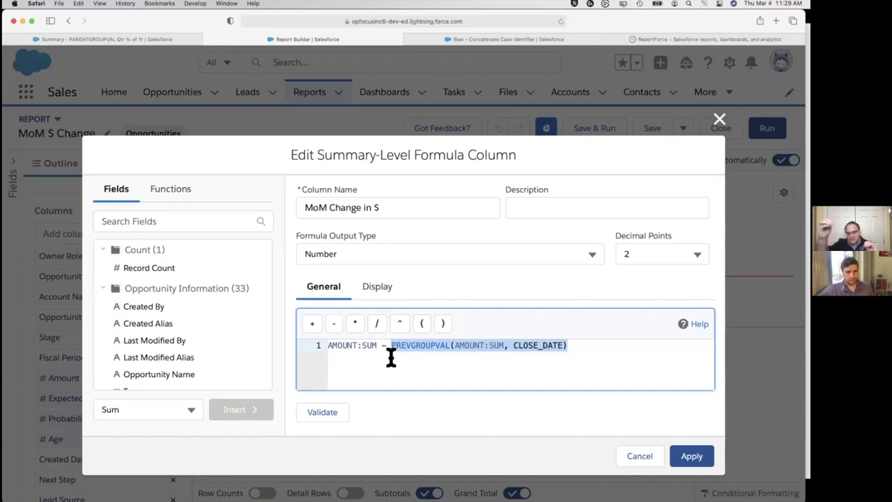
pyautogui.press('Right')
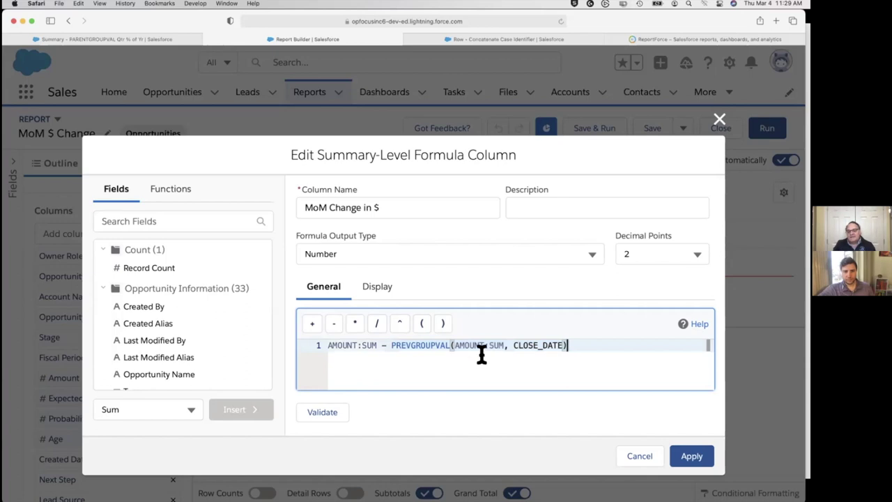
pyautogui.click(719, 120)
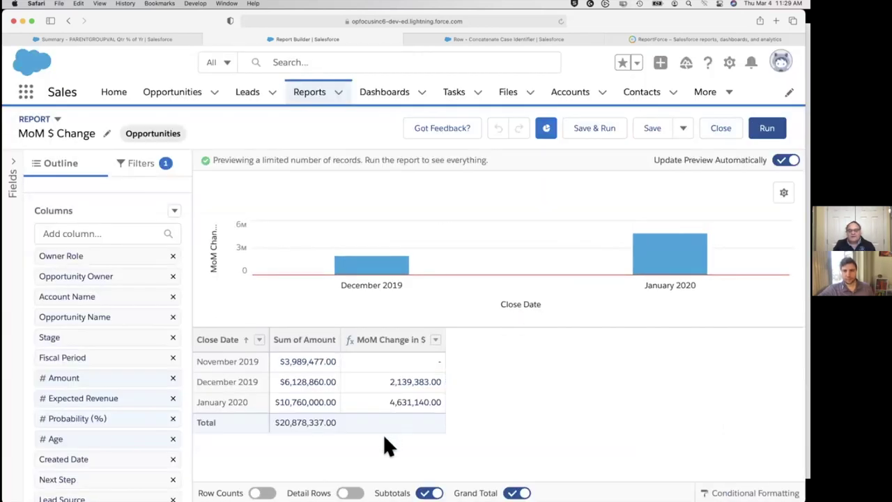
# Compare December 2019's MoM Change in $ with the summed amounts for November and December 2019
pyautogui.click(415, 382)
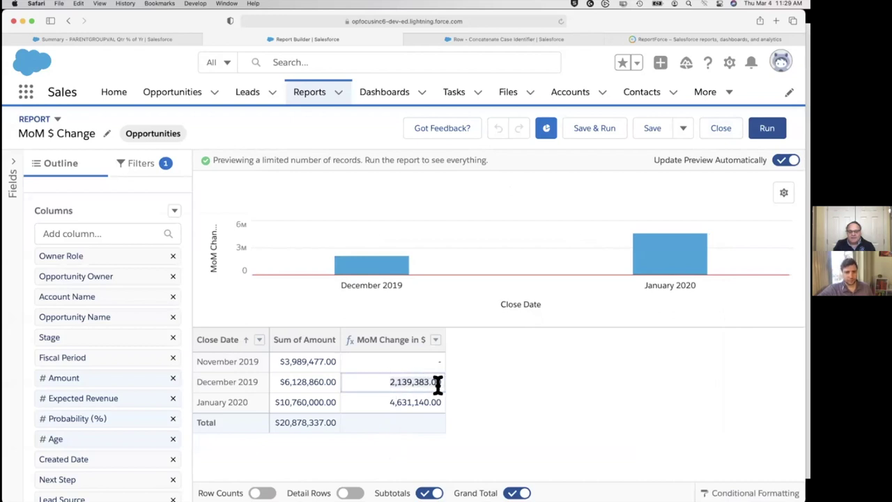
pyautogui.click(306, 381)
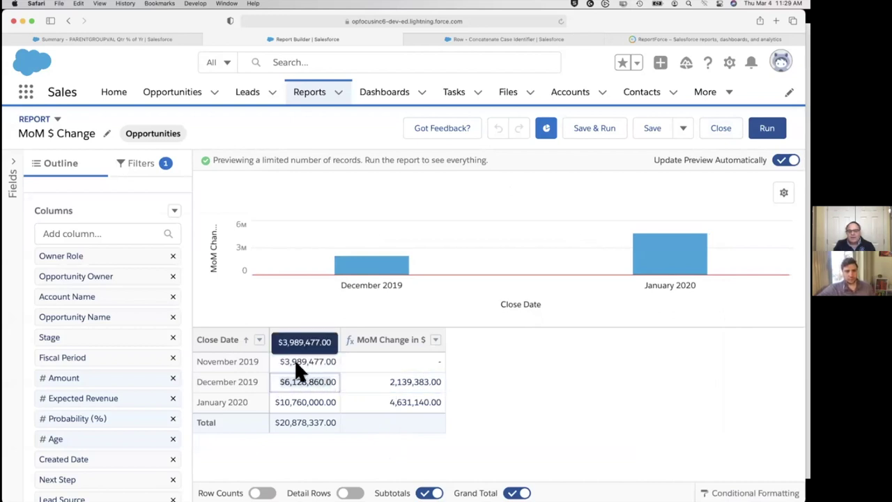
pyautogui.click(397, 381)
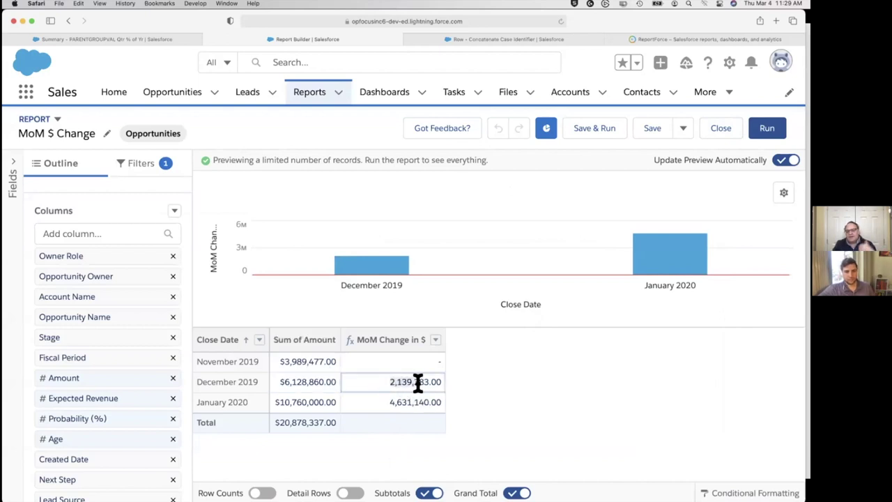
pyautogui.click(402, 363)
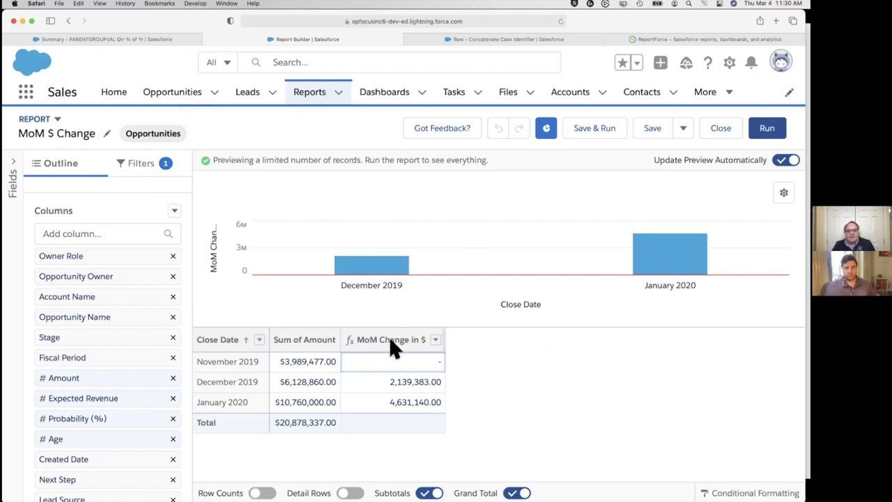
# Add an increment of 11 to PREVGROUPVAL in the MoM Change in $ formula, validate it and apply it
pyautogui.scroll(-3, 92, 383)
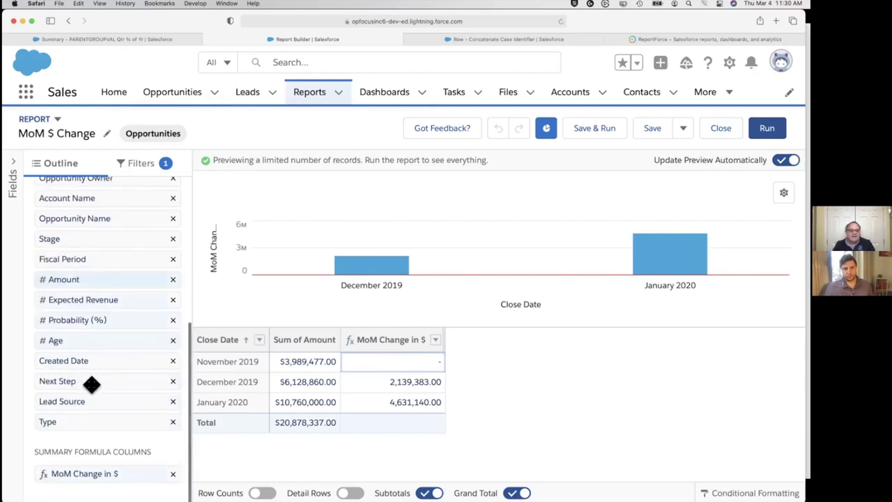
pyautogui.click(118, 476)
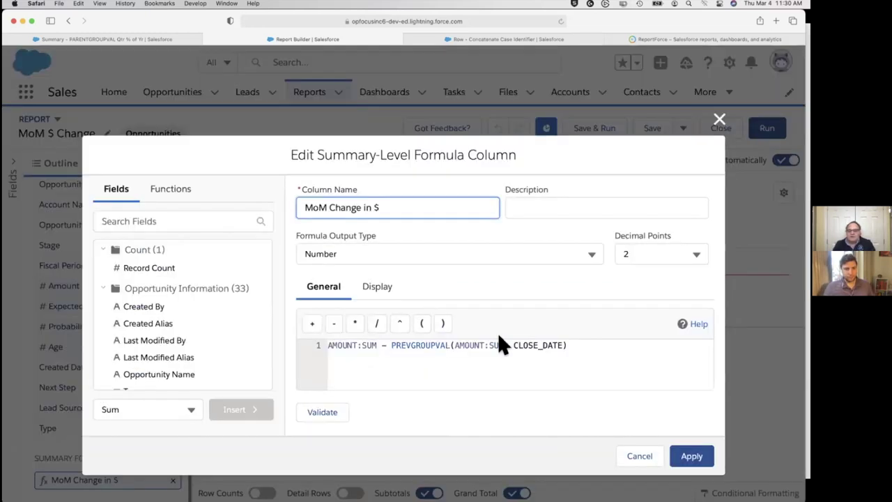
pyautogui.click(564, 347)
pyautogui.write(',')
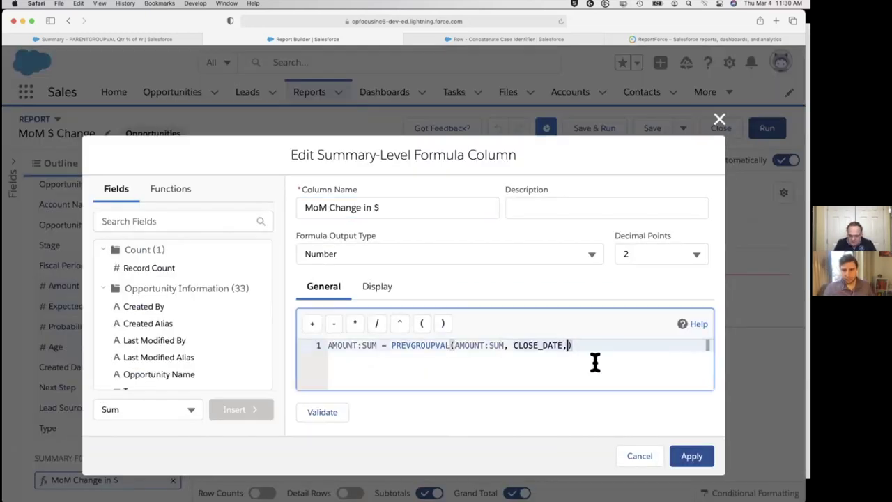
pyautogui.write('11')
pyautogui.click(330, 412)
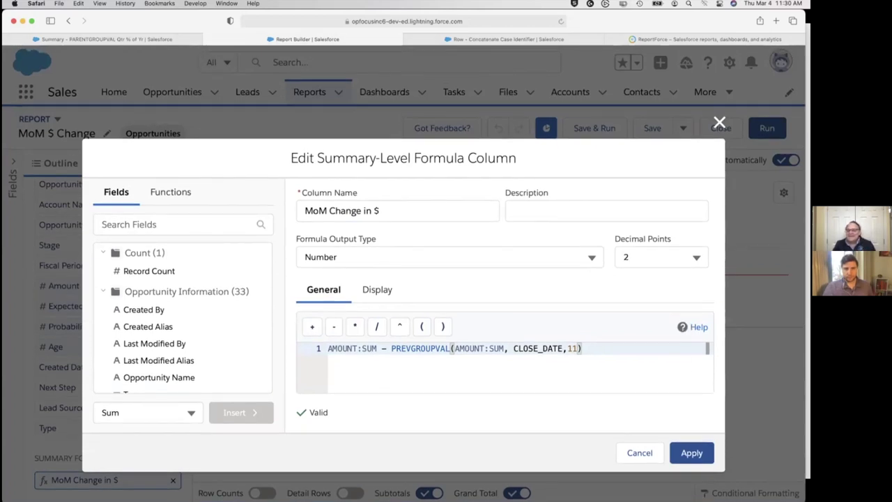
pyautogui.click(688, 454)
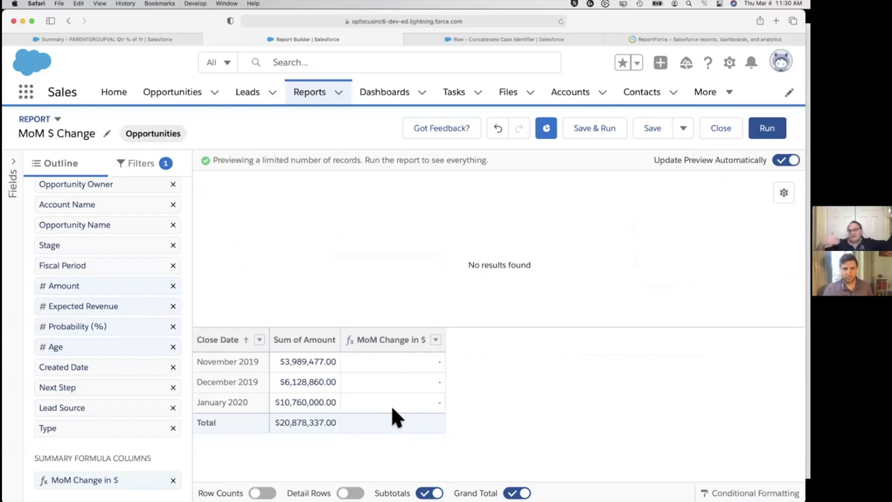
# Run the report and find the first month with a calculated MoM Change in $
pyautogui.click(766, 128)
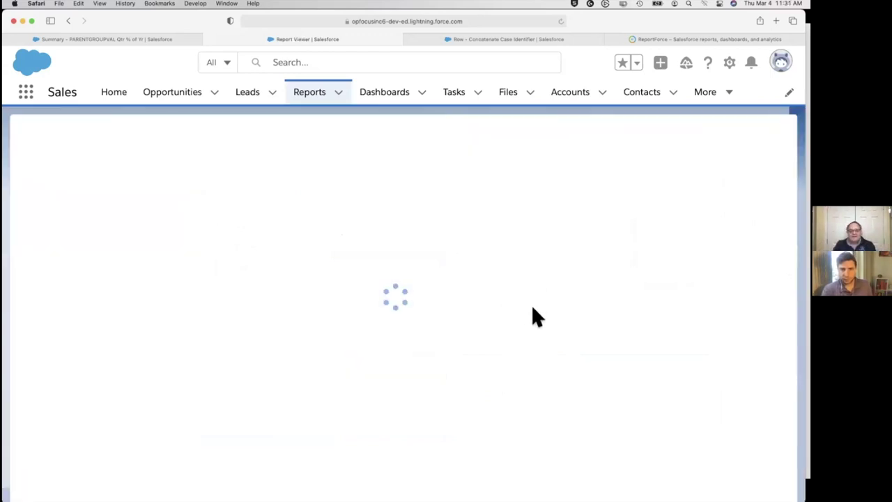
pyautogui.scroll(-10, 532, 308)
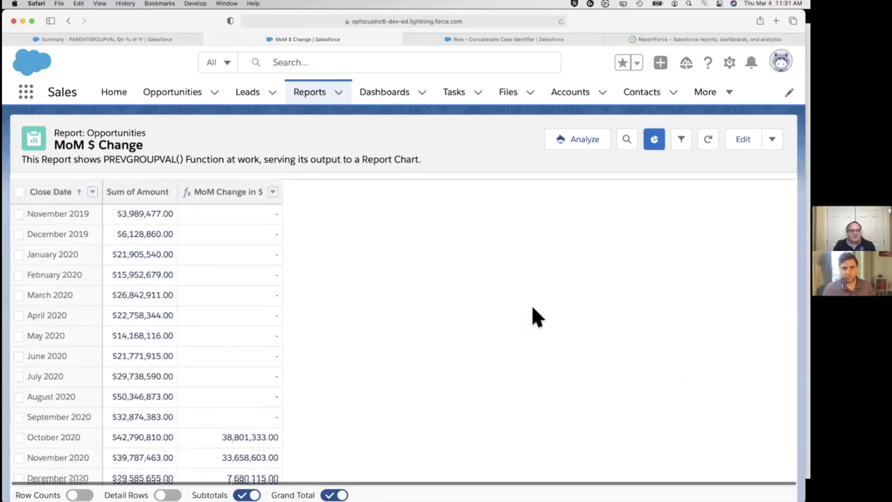
pyautogui.scroll(1, 526, 308)
pyautogui.moveTo(27, 457); pyautogui.dragTo(90, 458)
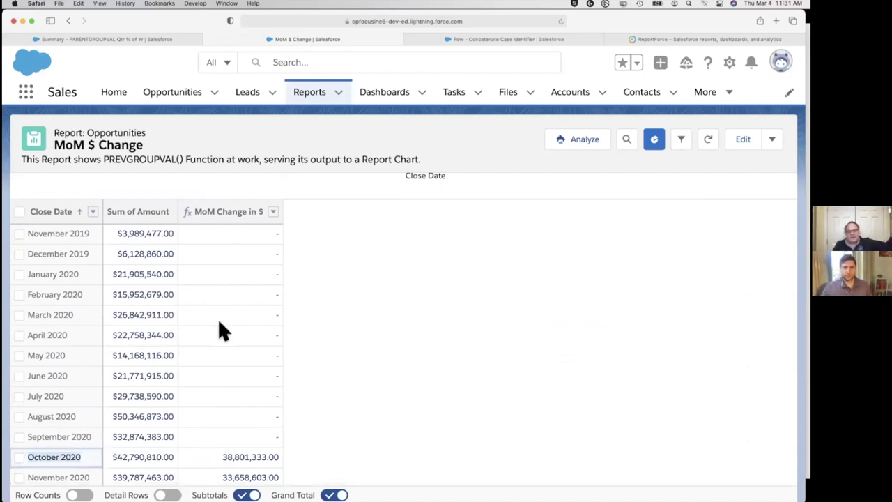
# Set the PREVGROUPVAL increment in the MoM Change in $ formula to 12, validate it and apply it
pyautogui.click(743, 139)
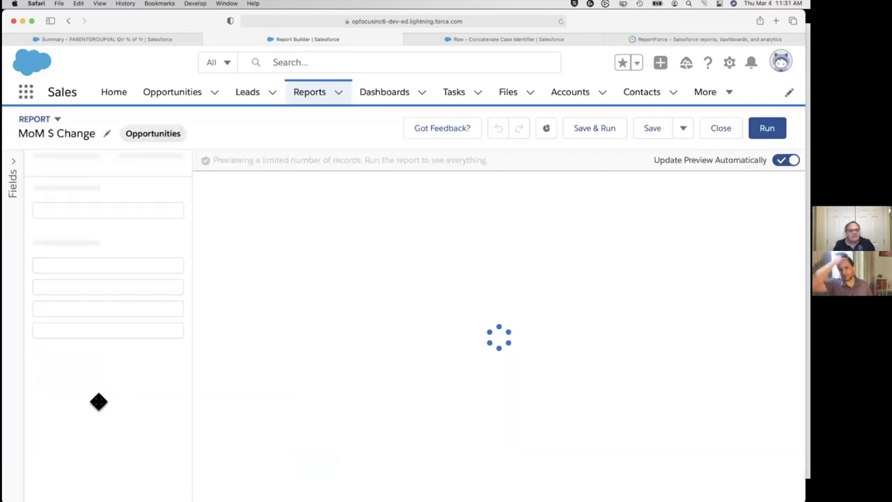
pyautogui.scroll(-5, 98, 406)
pyautogui.click(104, 479)
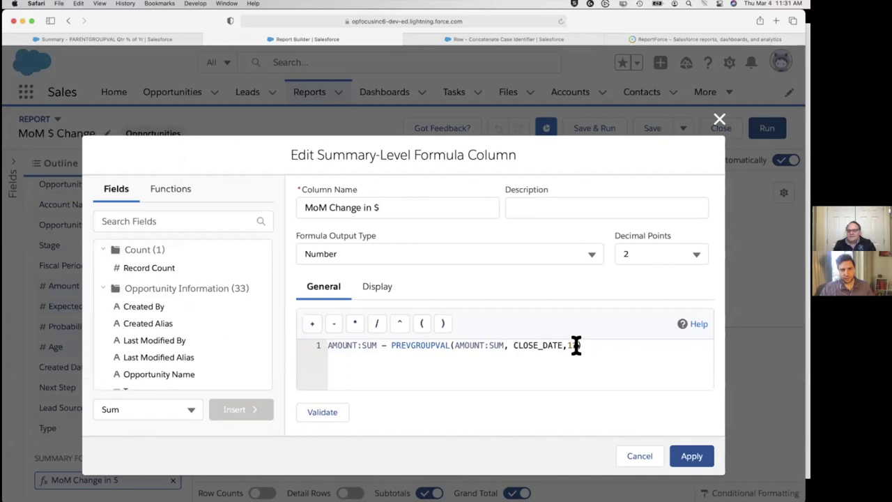
pyautogui.click(576, 345)
pyautogui.click(322, 412)
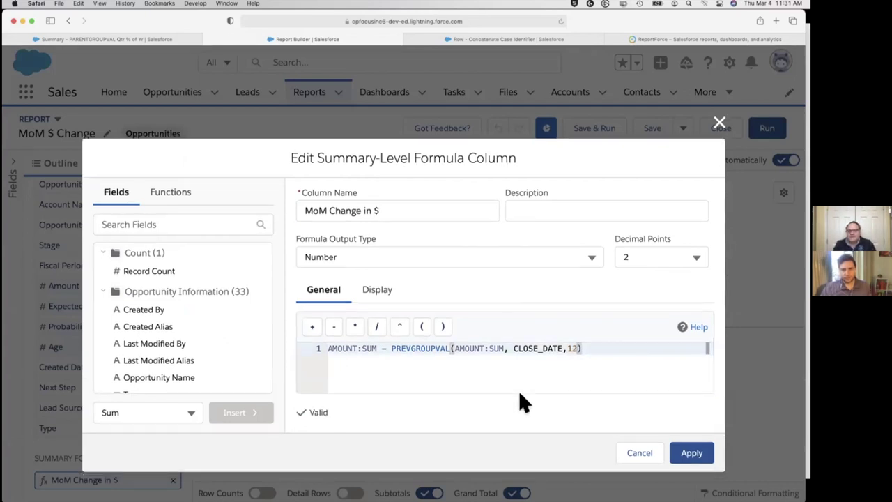
pyautogui.click(688, 451)
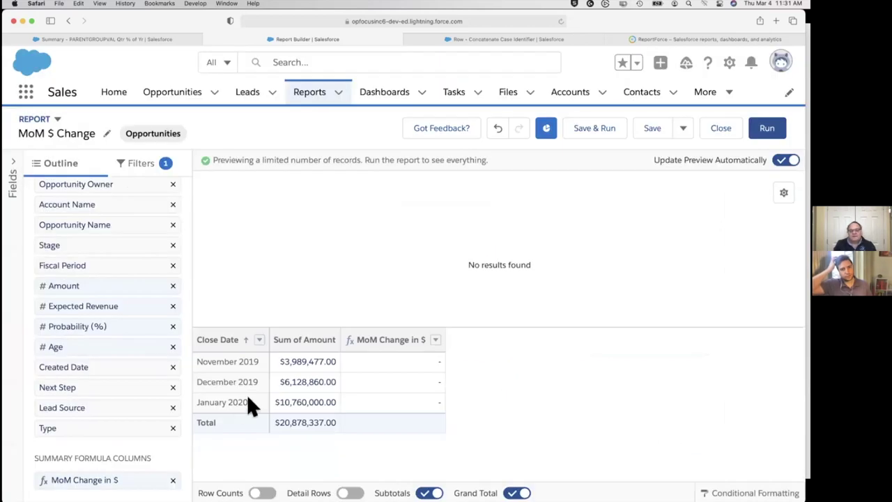
# Run the report and compare the November 2019 and November 2020 amounts with November 2020's MoM Change in $
pyautogui.click(766, 127)
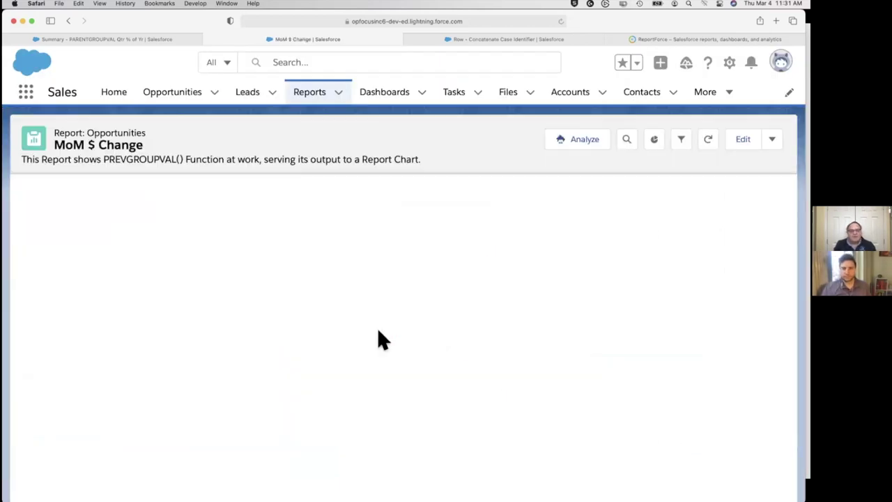
pyautogui.scroll(-5, 167, 346)
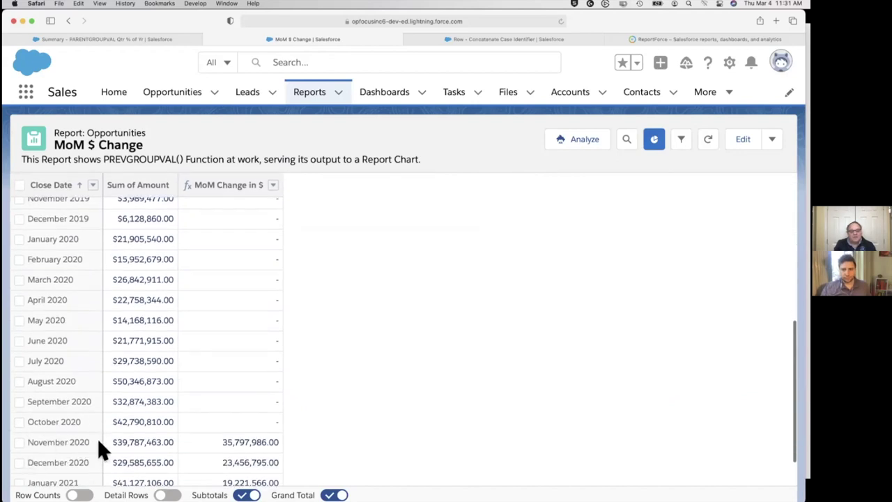
pyautogui.scroll(1, 217, 325)
pyautogui.click(145, 244)
pyautogui.scroll(-1, 145, 356)
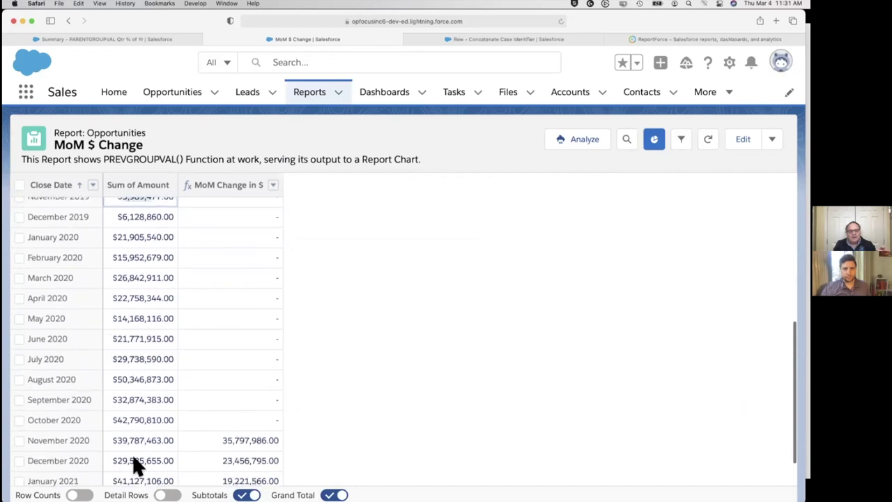
pyautogui.click(149, 440)
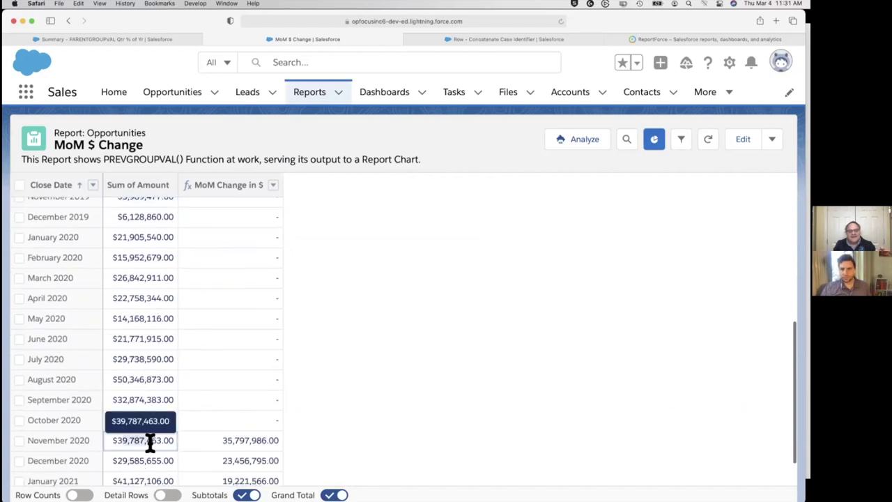
pyautogui.click(243, 441)
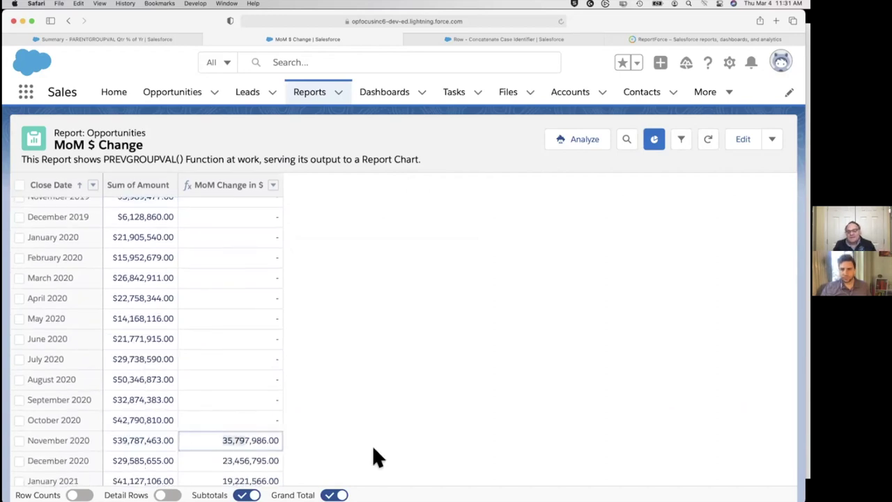
pyautogui.scroll(1, 366, 376)
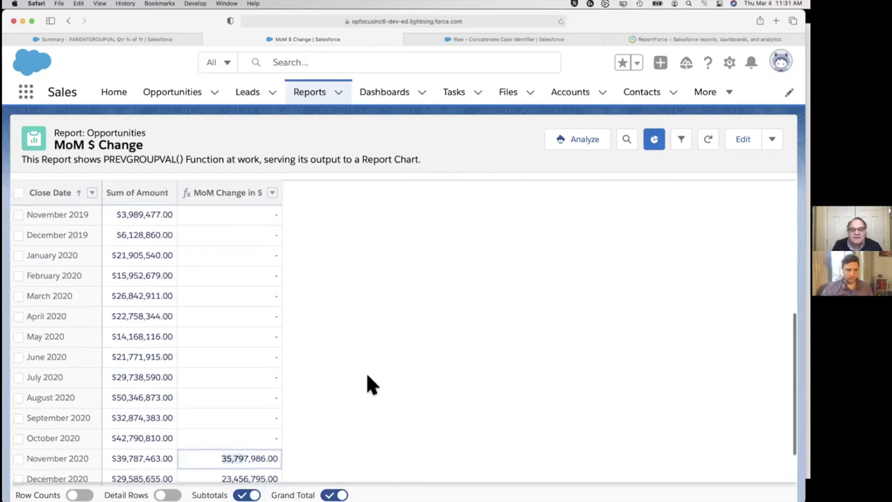
# Switch to the presentation slide to check the PREVGROUPVAL syntax and return to the Salesforce report
pyautogui.press('super+Tab')
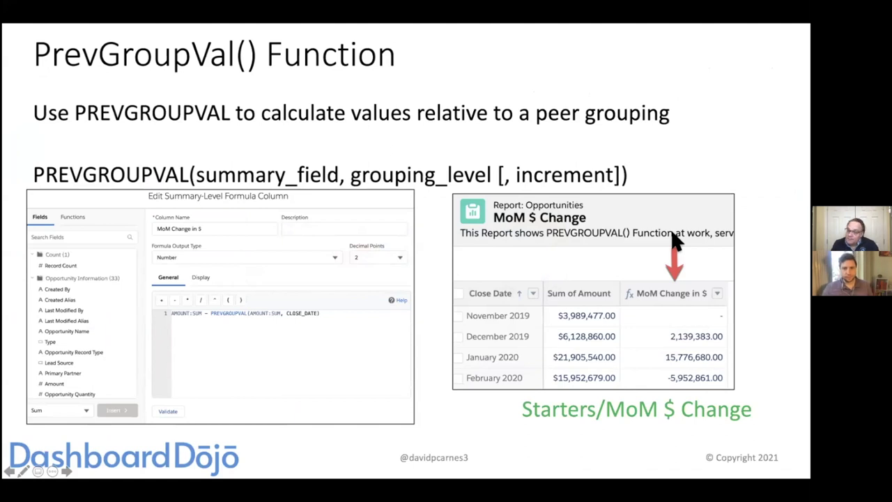
pyautogui.click(495, 286)
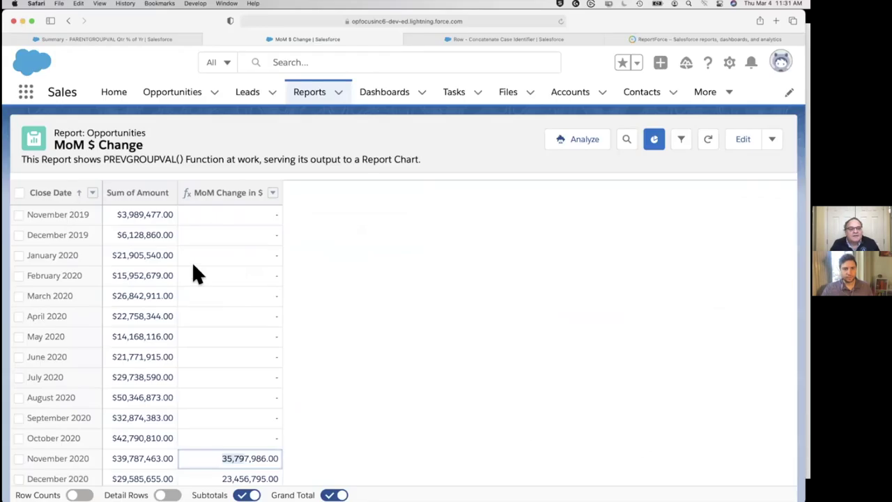
# Edit the MoM Change in $ formula to AMOUNT:SUM - PREVGROUPVAL(AMOUNT:SUM, CLOSE_DATE) without an increment, validate it and apply it
pyautogui.click(742, 139)
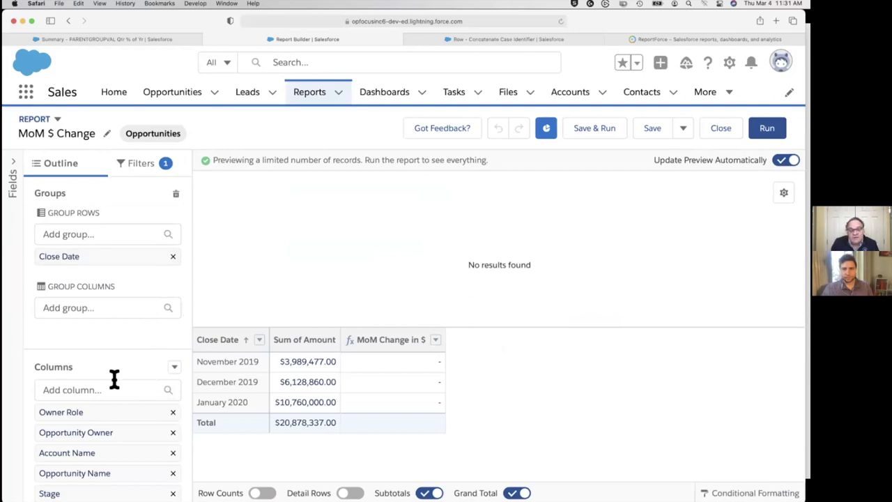
pyautogui.scroll(-5, 114, 378)
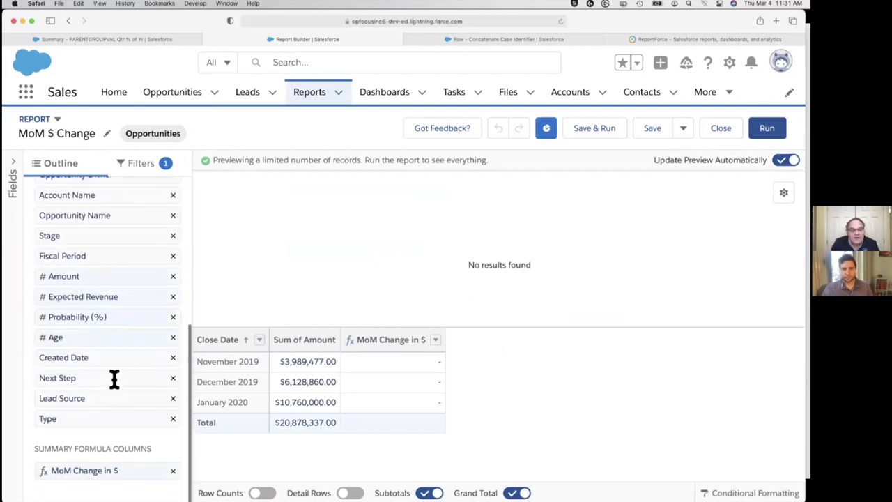
pyautogui.click(133, 480)
pyautogui.click(572, 345)
pyautogui.press('BackSpace')
pyautogui.press('BackSpace')
pyautogui.press('BackSpace')
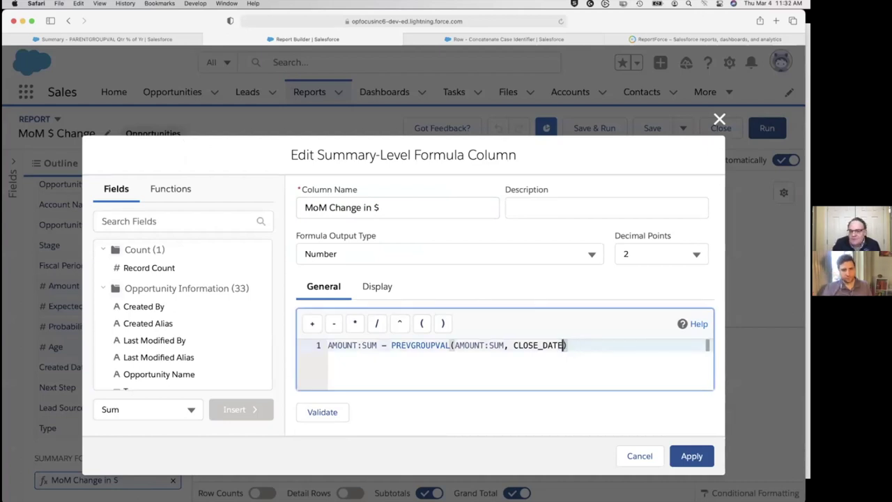
pyautogui.click(326, 411)
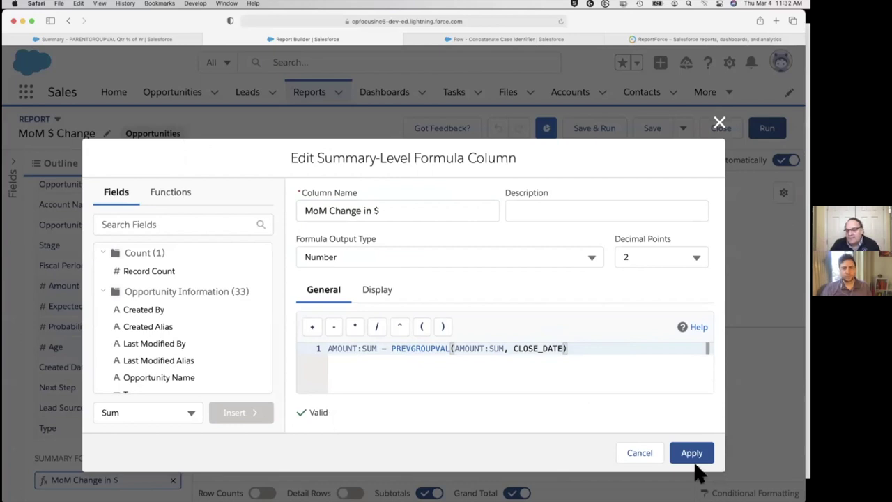
pyautogui.click(690, 455)
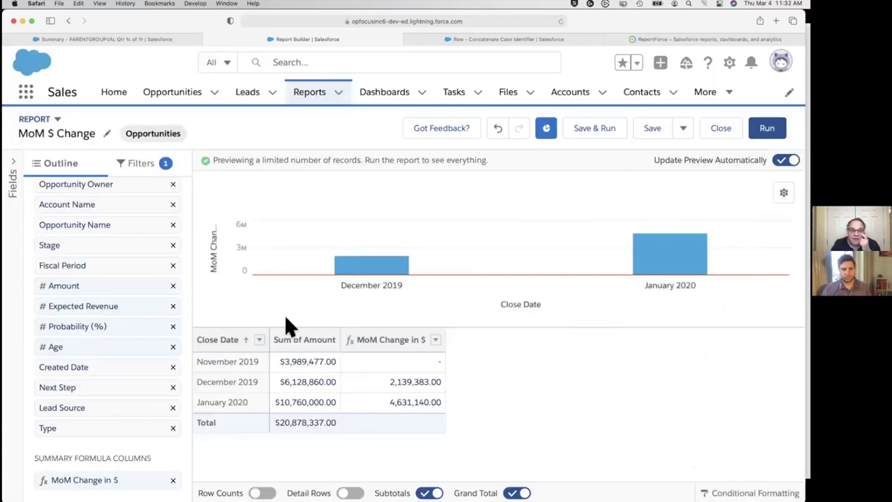
# Group the Close Date rows by calendar quarter and run the report to review MoM Change in $ per quarter
pyautogui.click(259, 339)
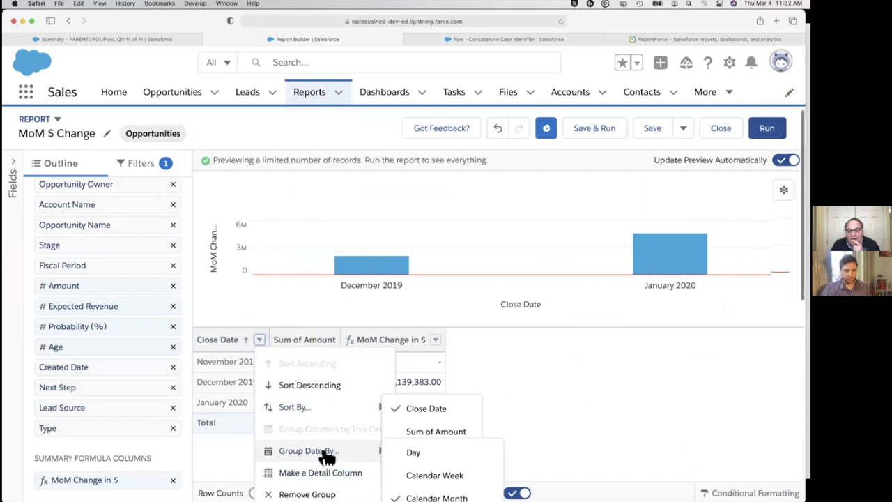
pyautogui.scroll(-2, 325, 454)
pyautogui.click(463, 445)
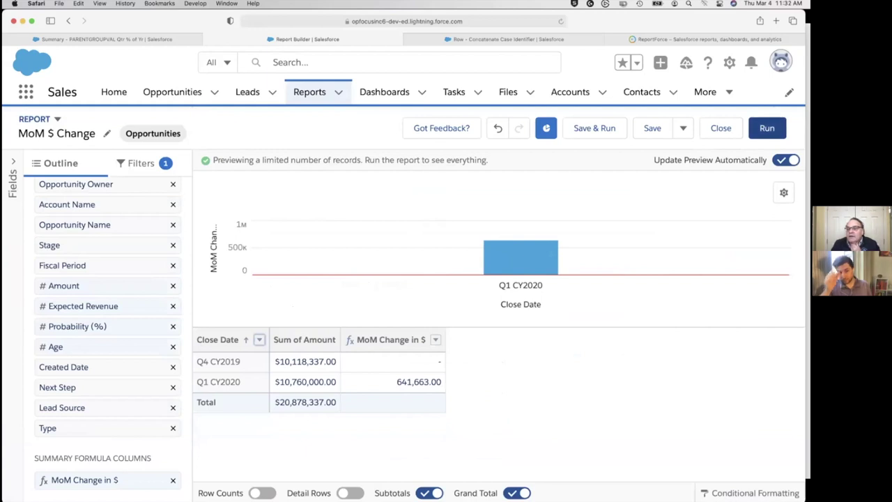
pyautogui.click(259, 340)
pyautogui.moveTo(322, 454)
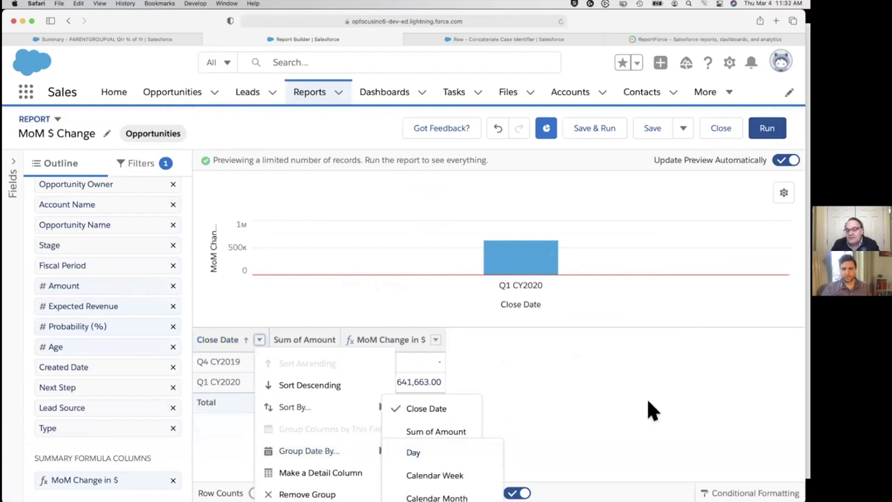
pyautogui.click(766, 127)
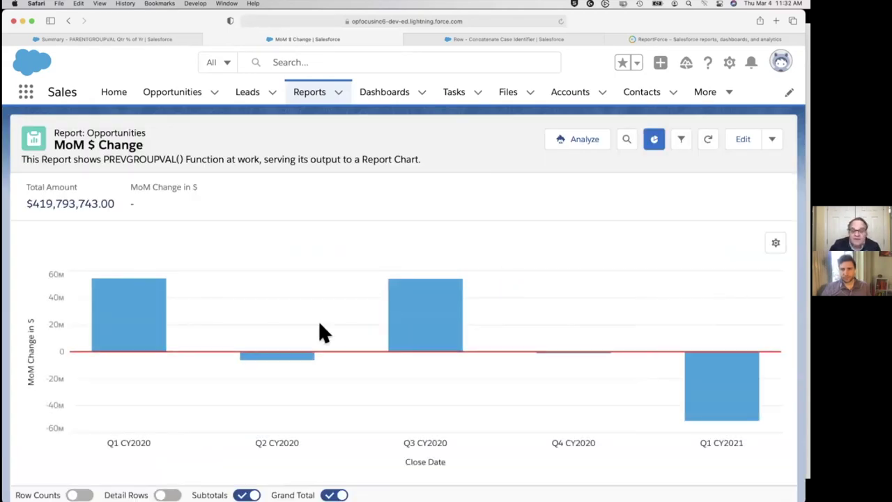
pyautogui.scroll(-5, 319, 325)
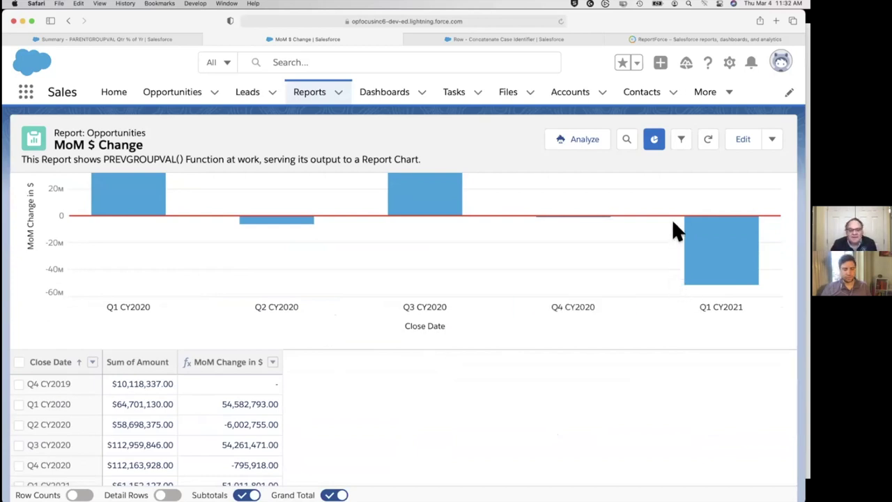
# Switch to the presentation and advance to the PrevGroupVal() summary formulas exercise slide
pyautogui.press('super+Tab')
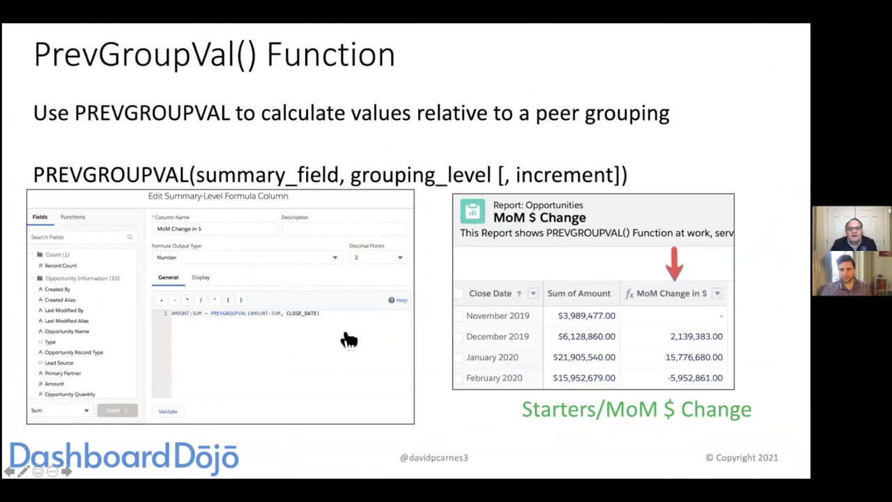
pyautogui.click(613, 154)
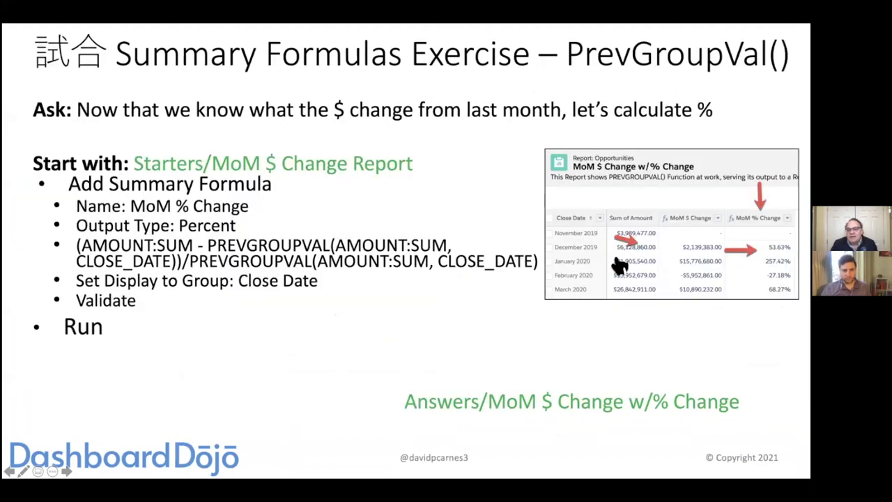